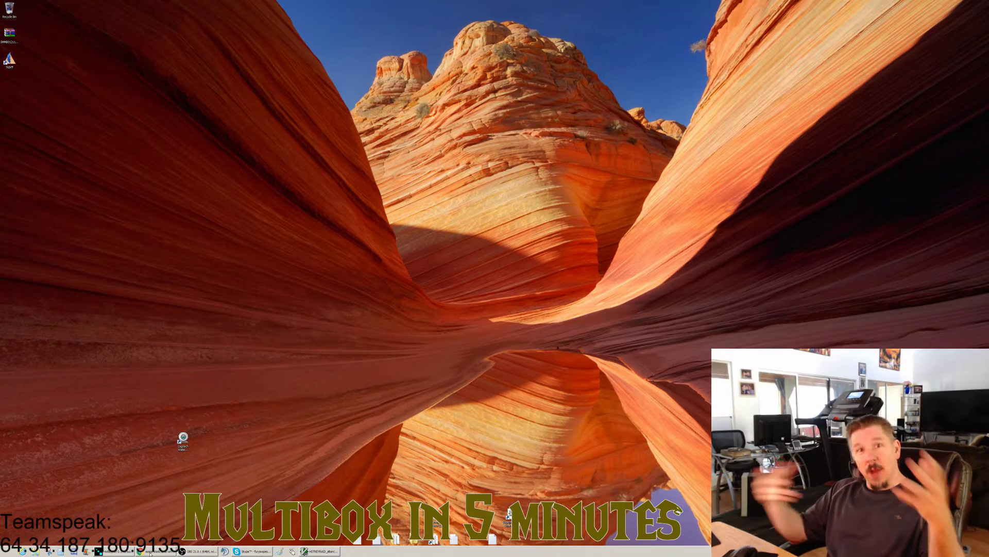
Bring the static-IP search results forward, then minimize Chrome to reveal the desktop
left_click(150, 552)
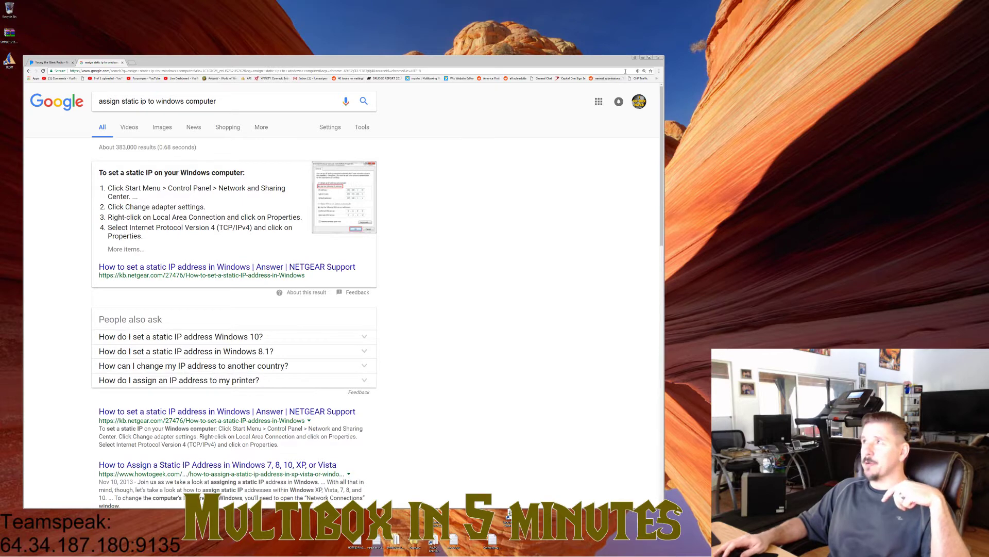
left_click(642, 57)
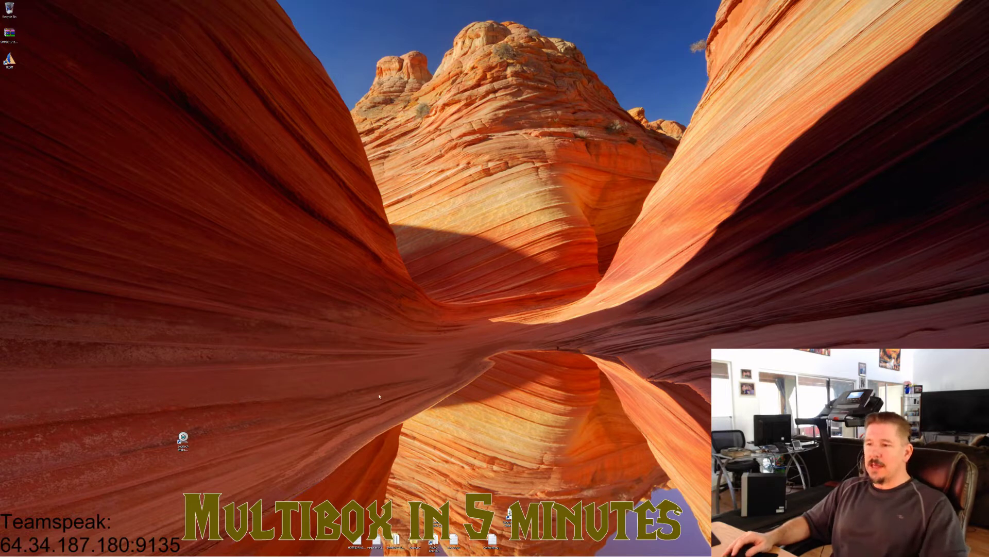
Restore the HOTKEYRAID script in GVIM and highlight the three Label lines naming each PC
mouse_move(291, 554)
left_click(322, 551)
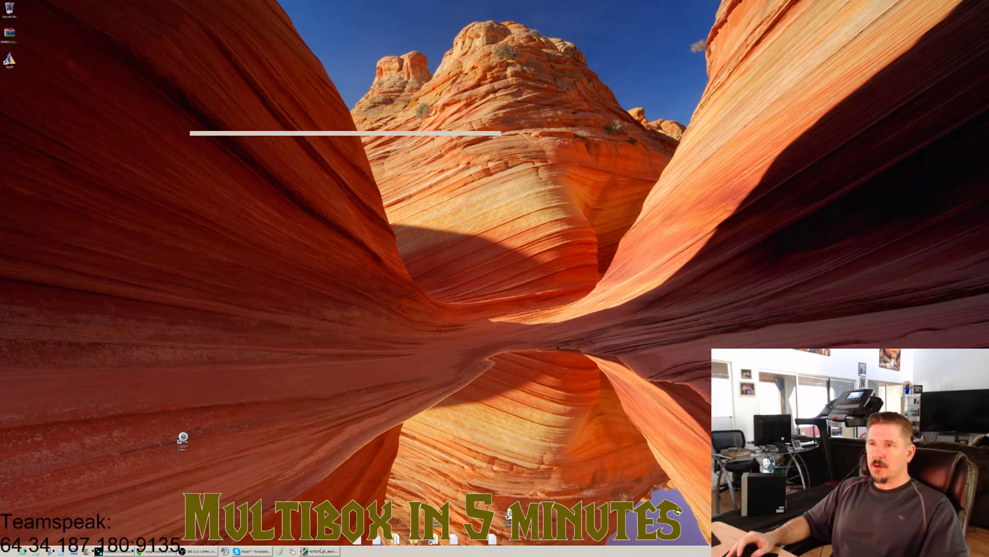
scroll(371, 239, "up", 1)
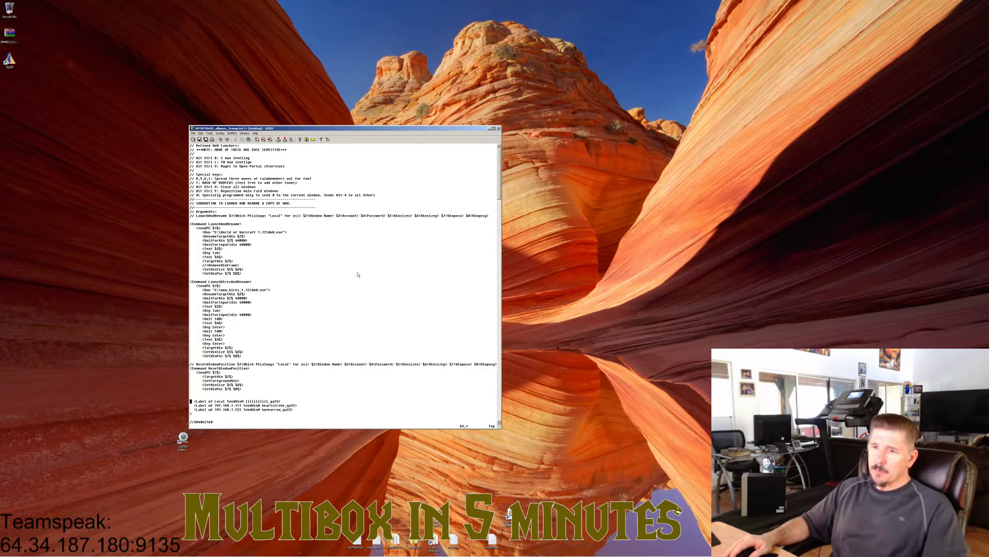
scroll(358, 274, "down", 3)
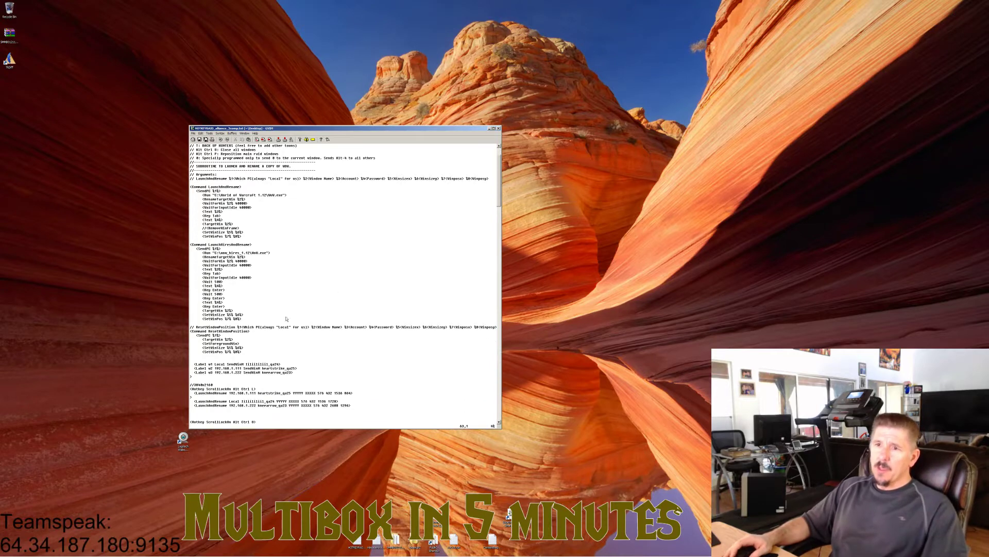
left_click_drag(301, 375, 190, 363)
left_click(240, 372)
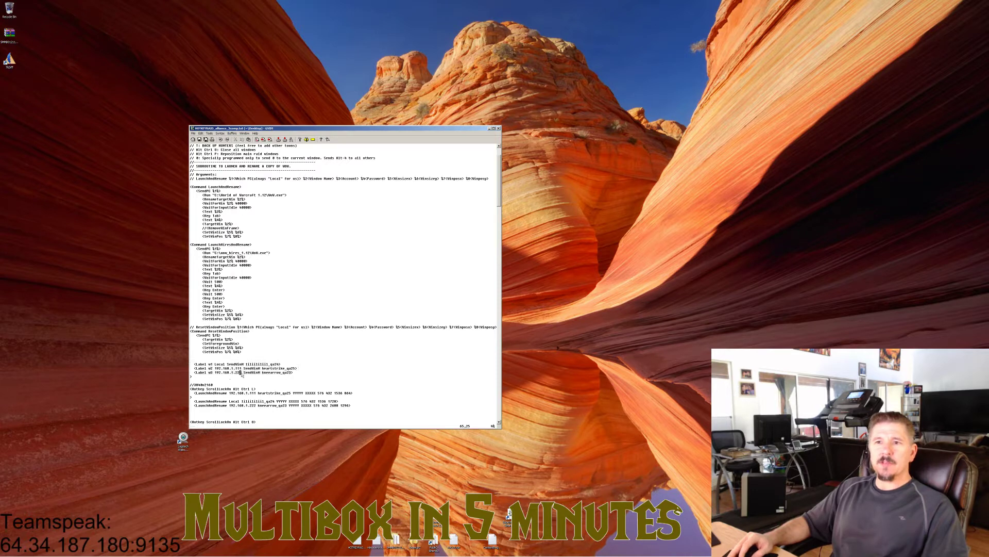
scroll(241, 367, "down", 1)
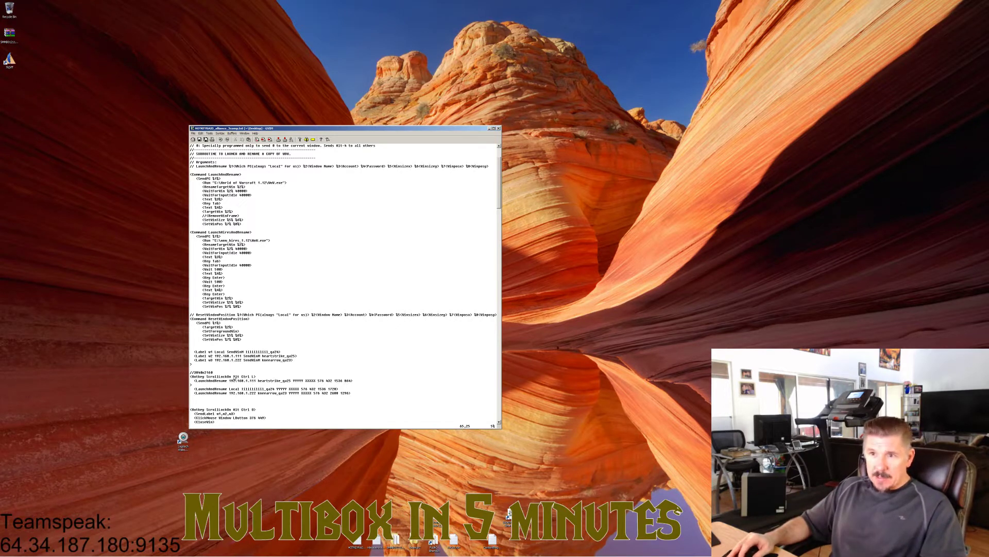
Highlight 'Alt Ctrl L' on the launch Hotkey line and scroll through the hotkey definitions below
left_click_drag(233, 377, 254, 377)
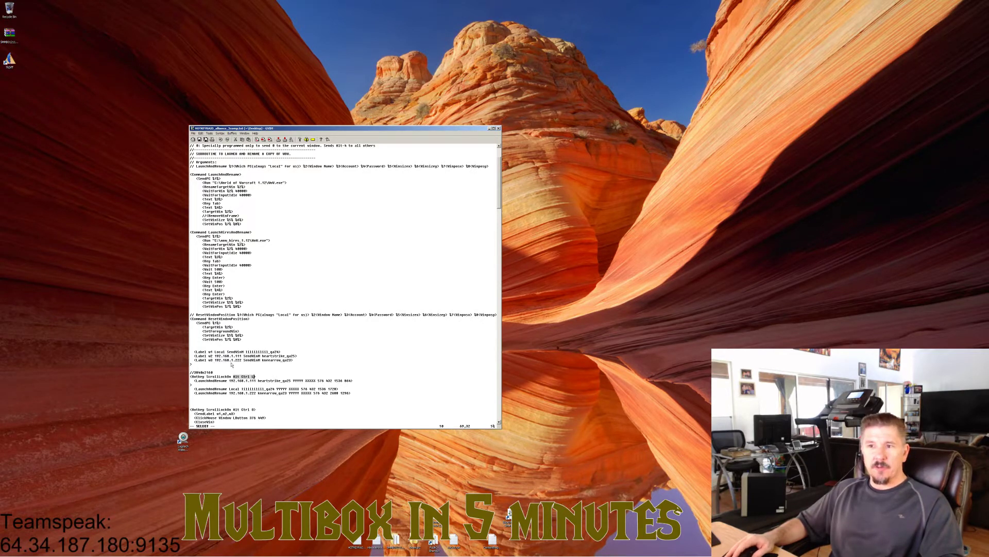
scroll(249, 392, "down", 8)
scroll(252, 376, "down", 8)
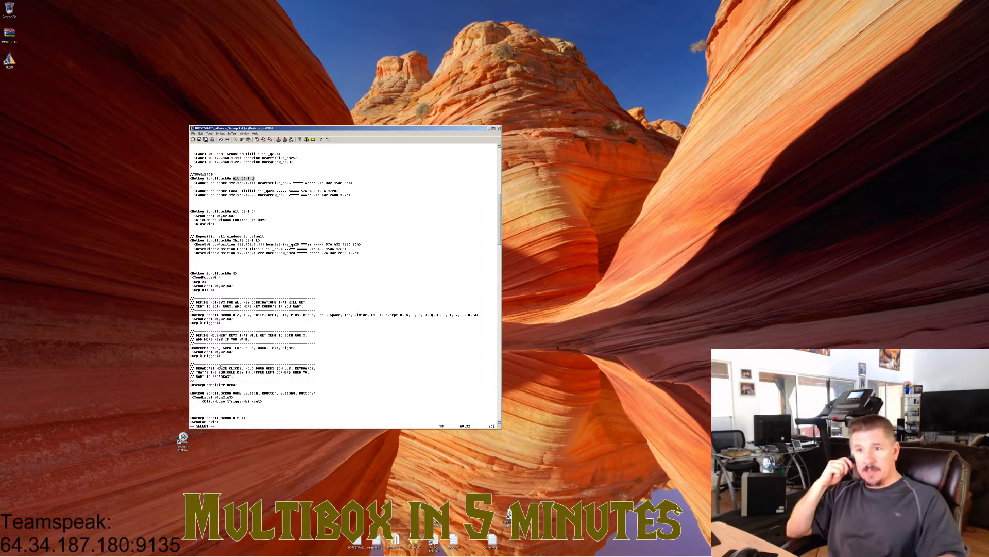
Scroll through the remaining broadcast and movement hotkey sections and clear the text selection
scroll(274, 364, "down", 3)
scroll(217, 341, "down", 2)
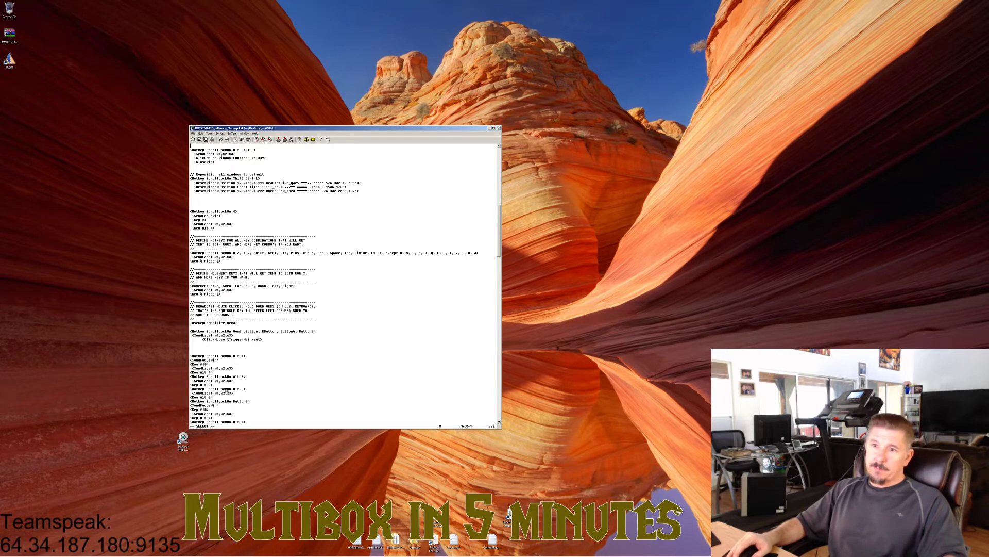
scroll(230, 369, "down", 5)
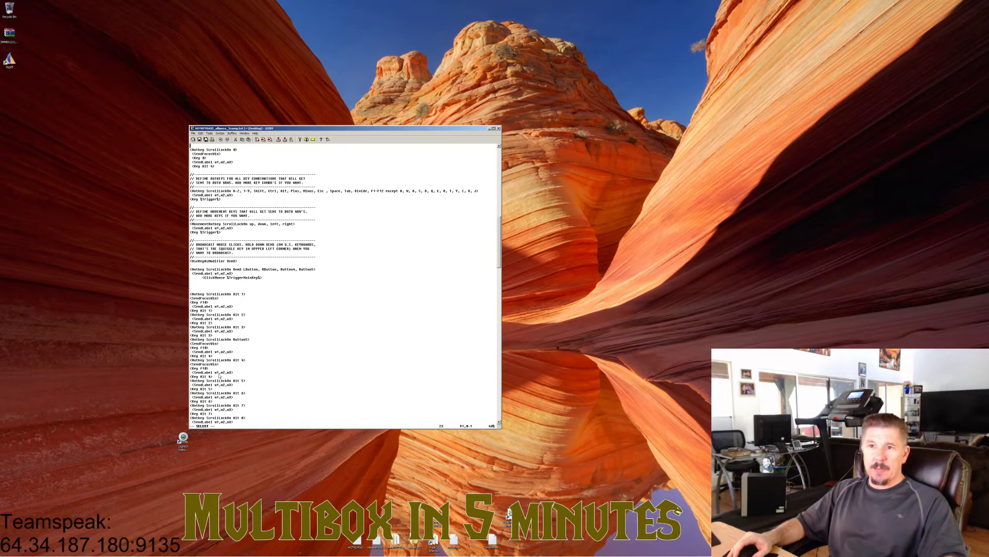
scroll(227, 376, "up", 16)
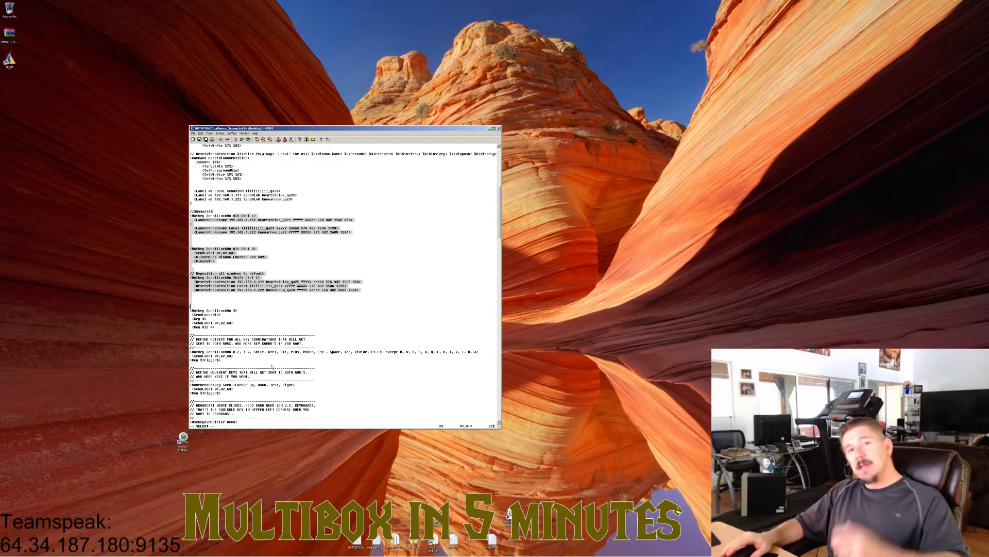
scroll(272, 367, "up", 14)
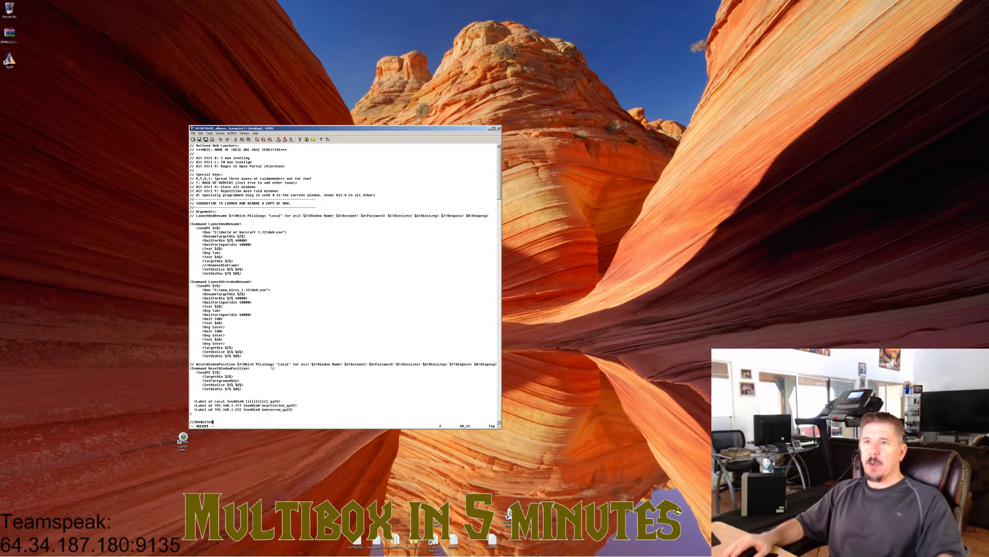
scroll(272, 367, "down", 6)
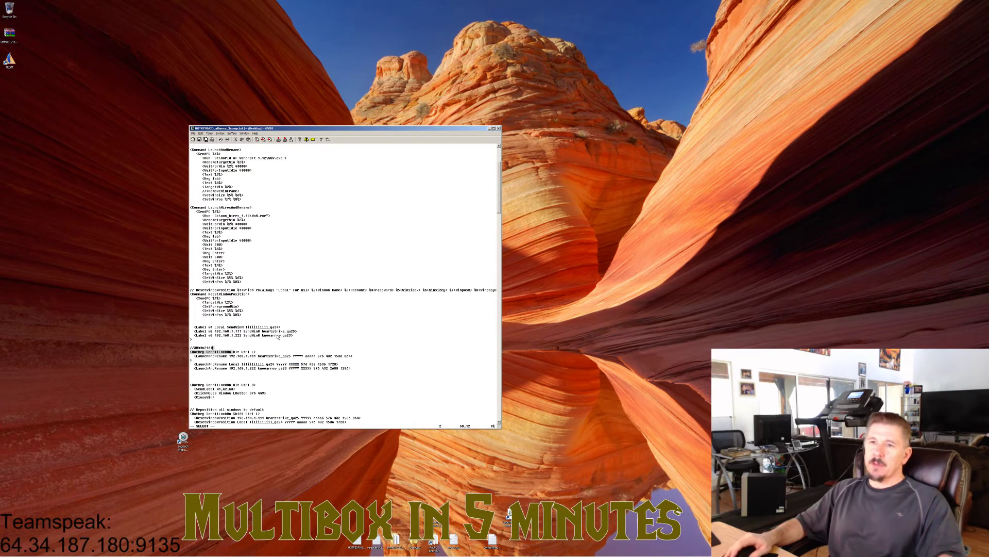
left_click(277, 345)
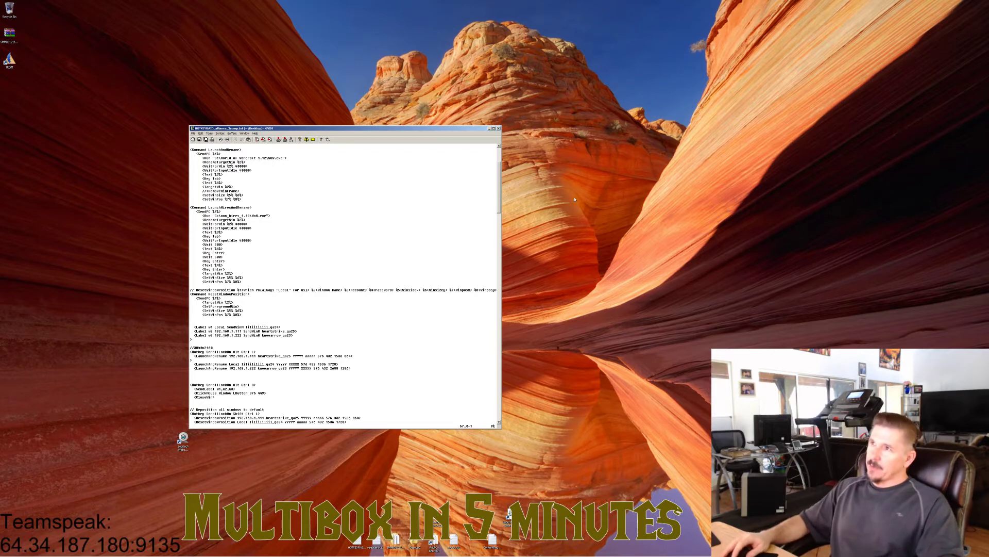
Minimize the GVIM script window and bring up HotkeyNet from the taskbar
left_click(490, 129)
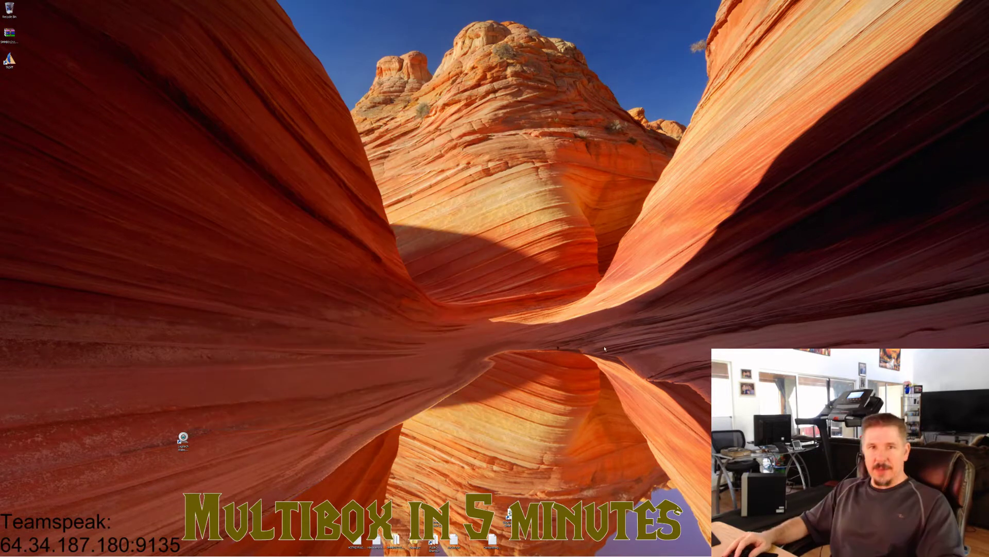
mouse_move(225, 555)
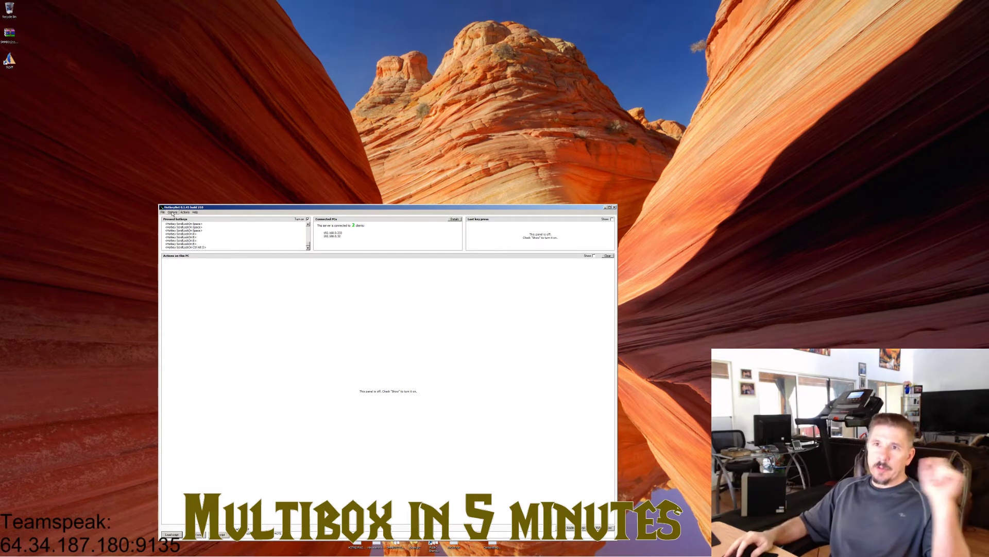
Check Options > Connection settings shows Server mode on port 1027, then close the dialog
left_click(172, 212)
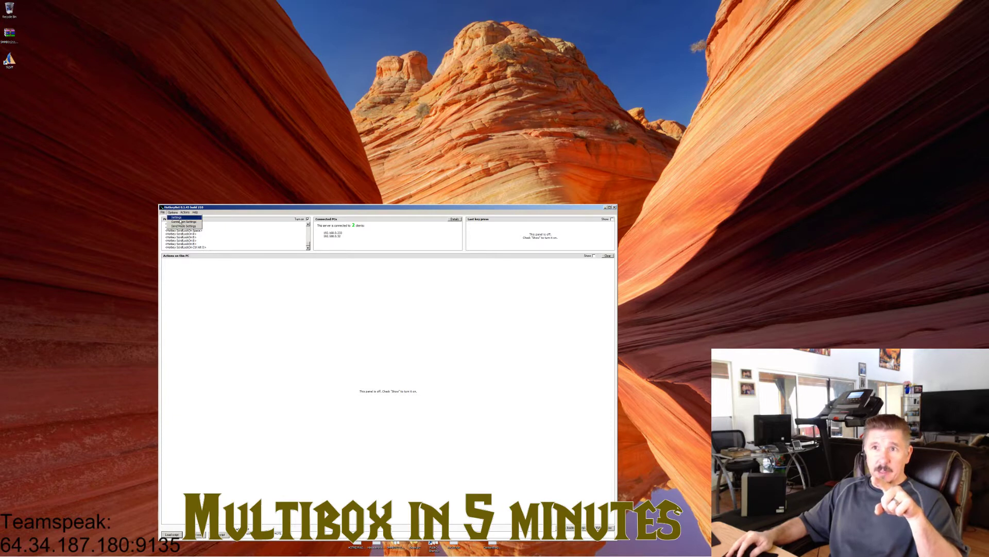
left_click(181, 222)
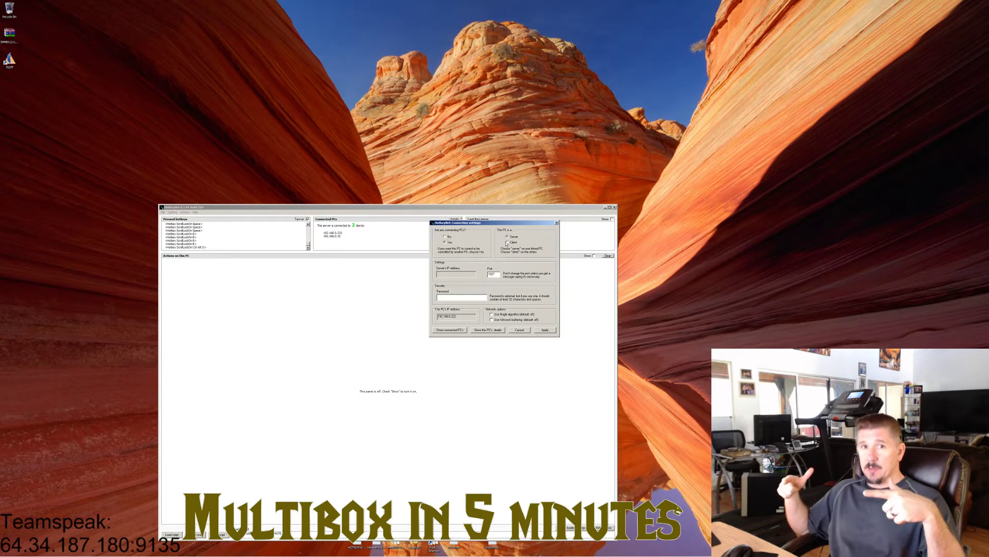
left_click(397, 223)
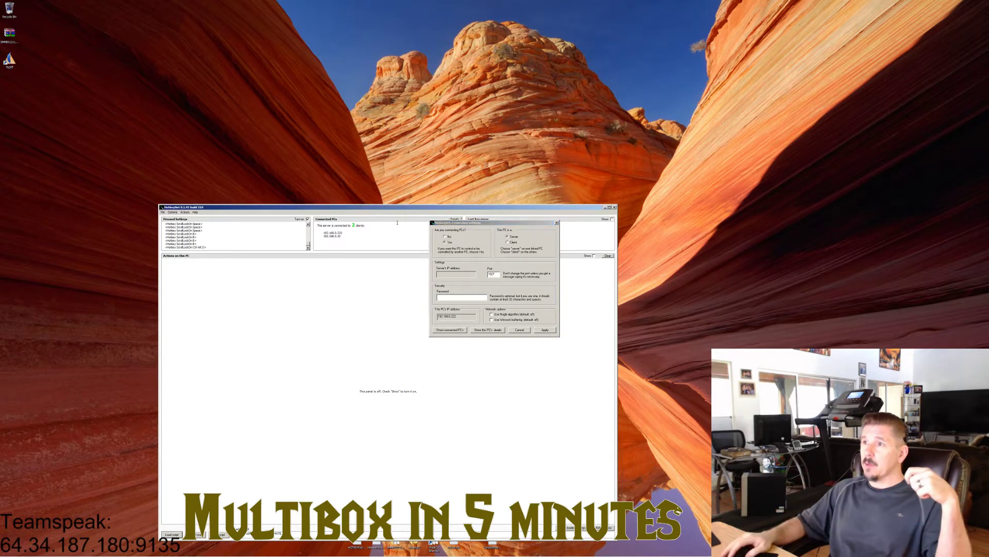
left_click(455, 310)
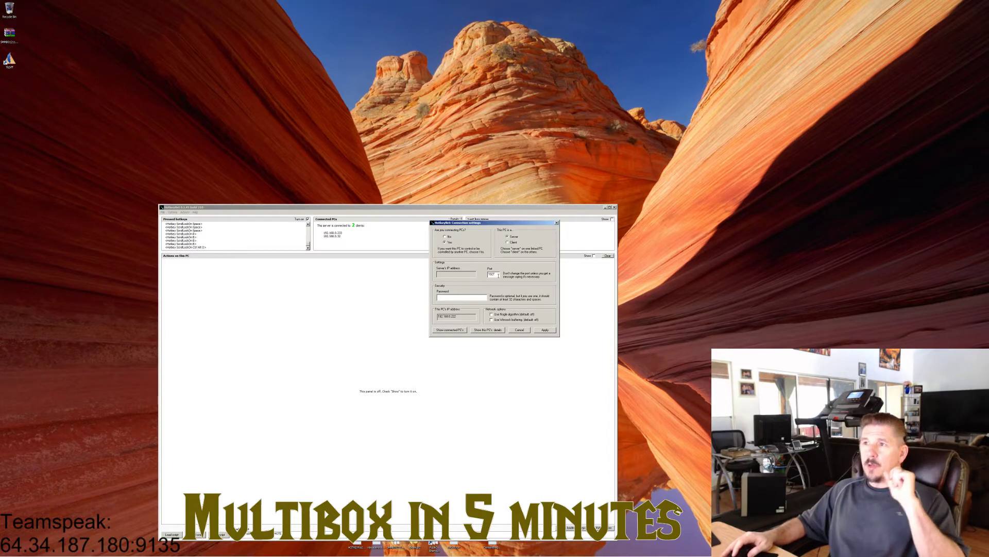
key("Tab")
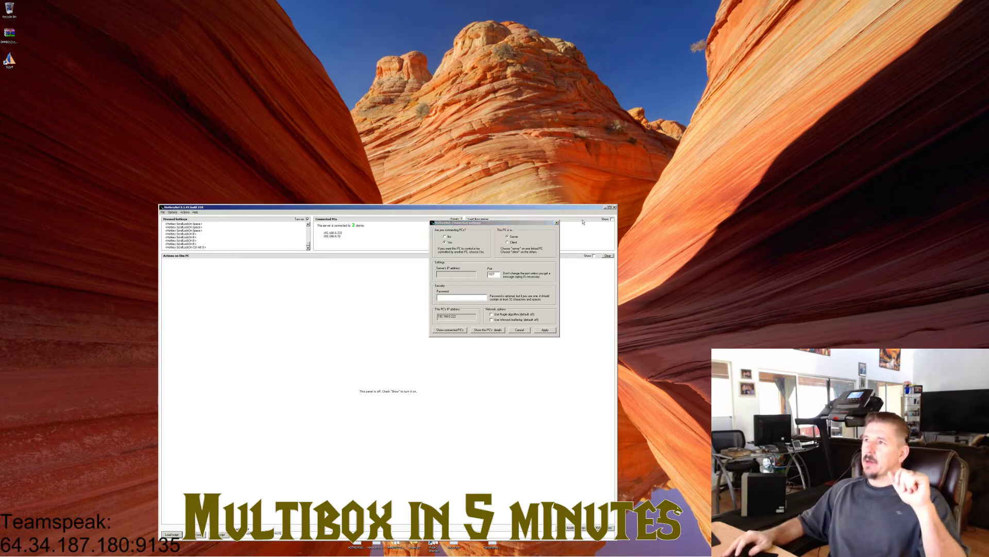
left_click(556, 223)
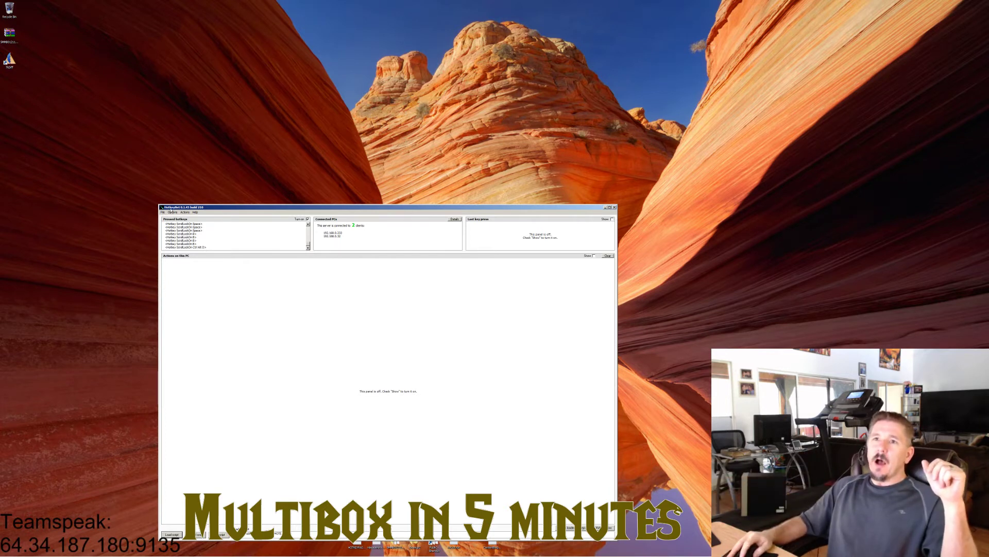
left_click(171, 211)
left_click(181, 219)
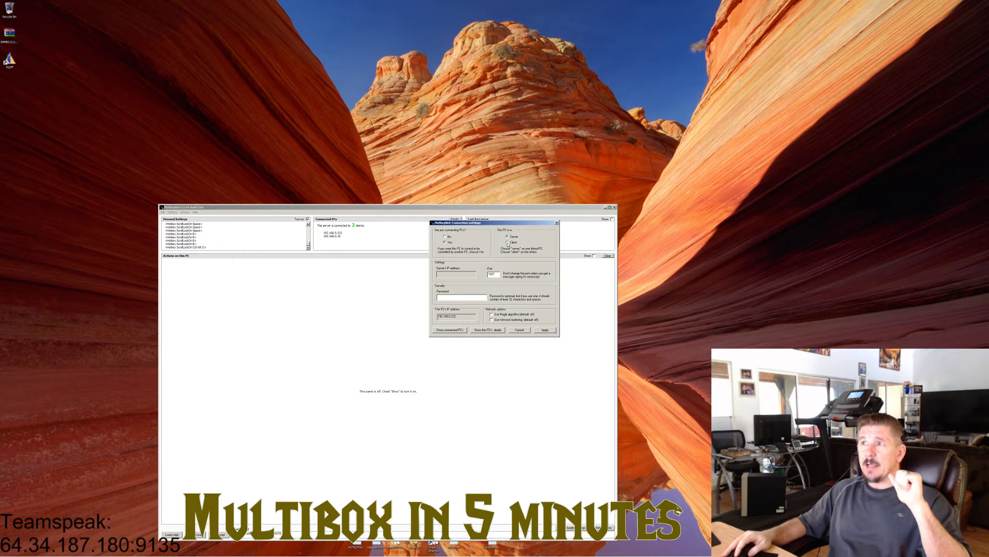
left_click(508, 243)
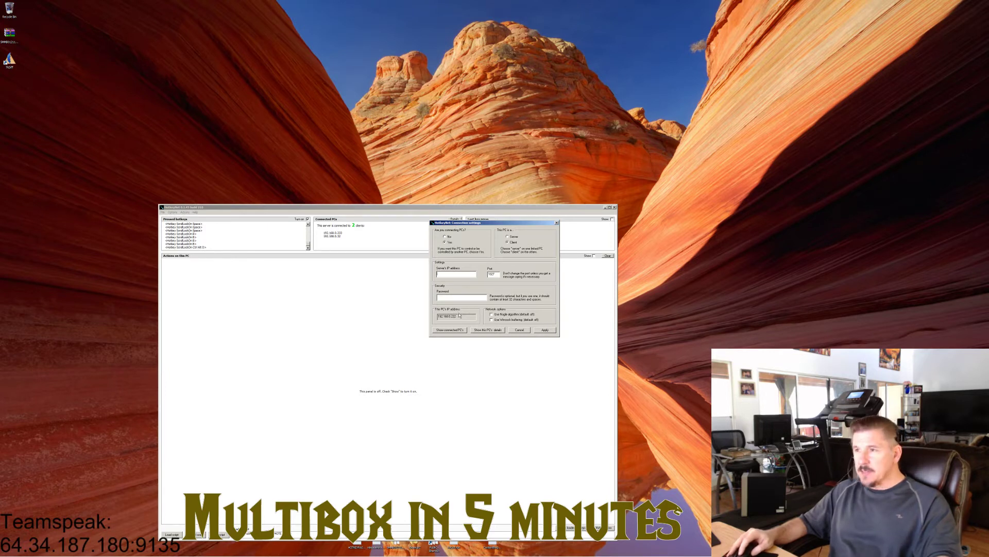
left_click_drag(458, 316, 437, 316)
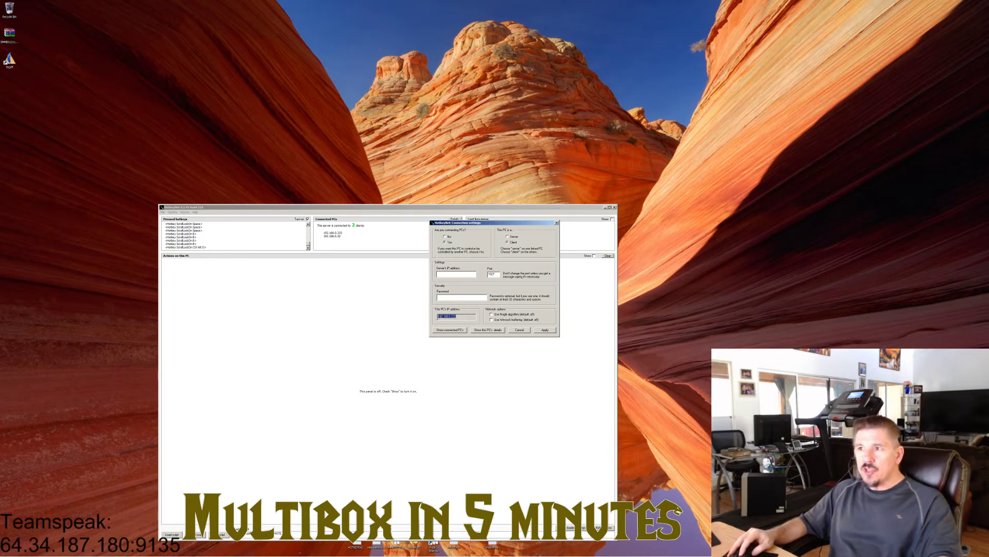
left_click(457, 343)
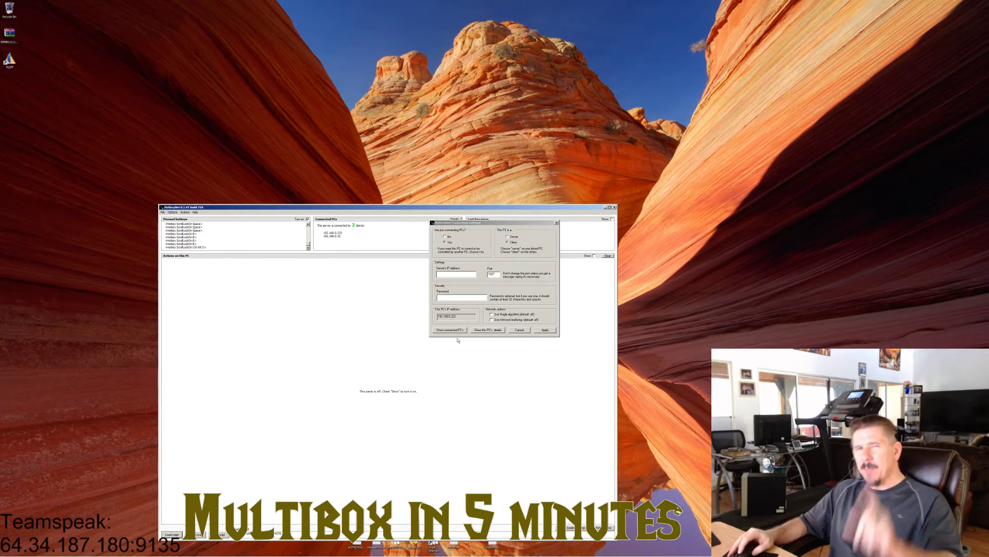
left_click(463, 323)
left_click(459, 298)
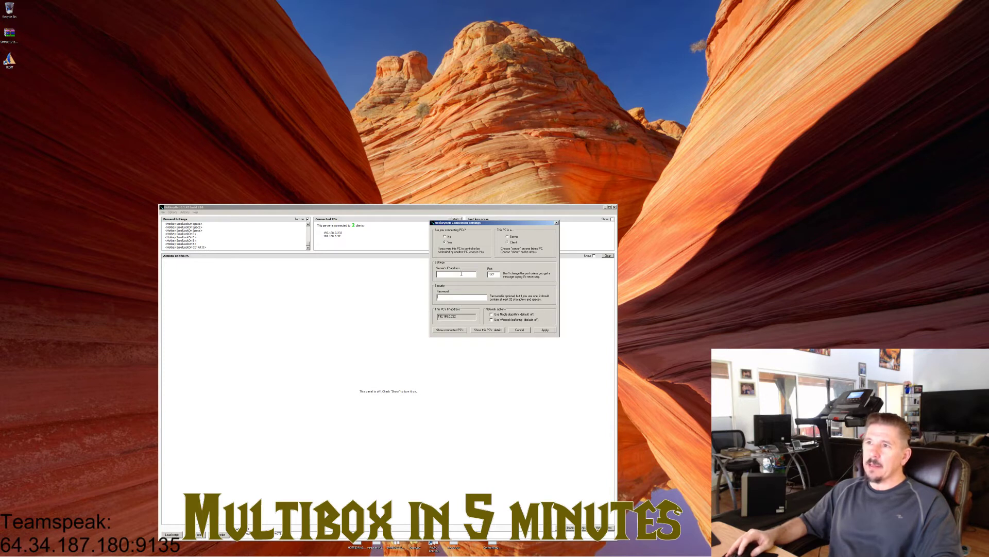
left_click(461, 274)
type("1")
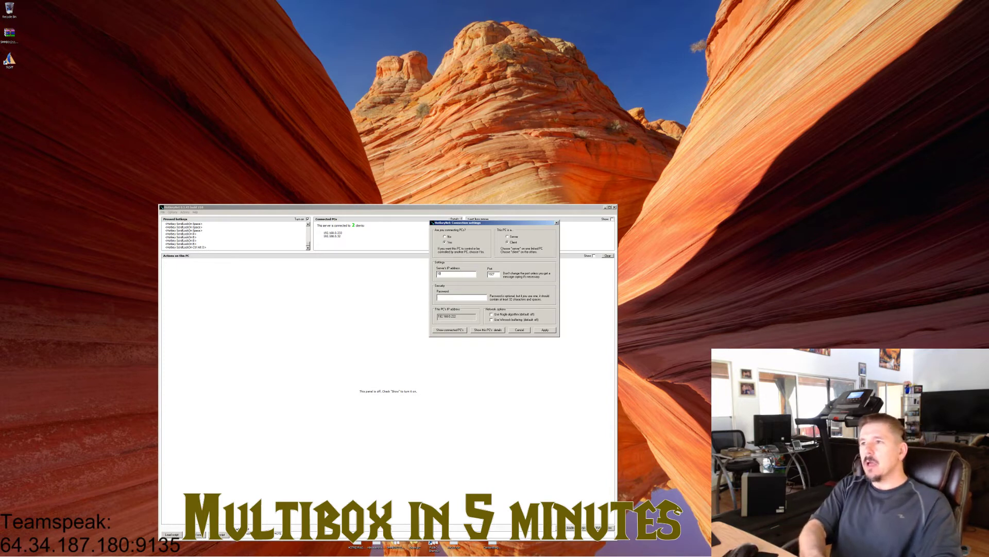
type("92.168.1.1")
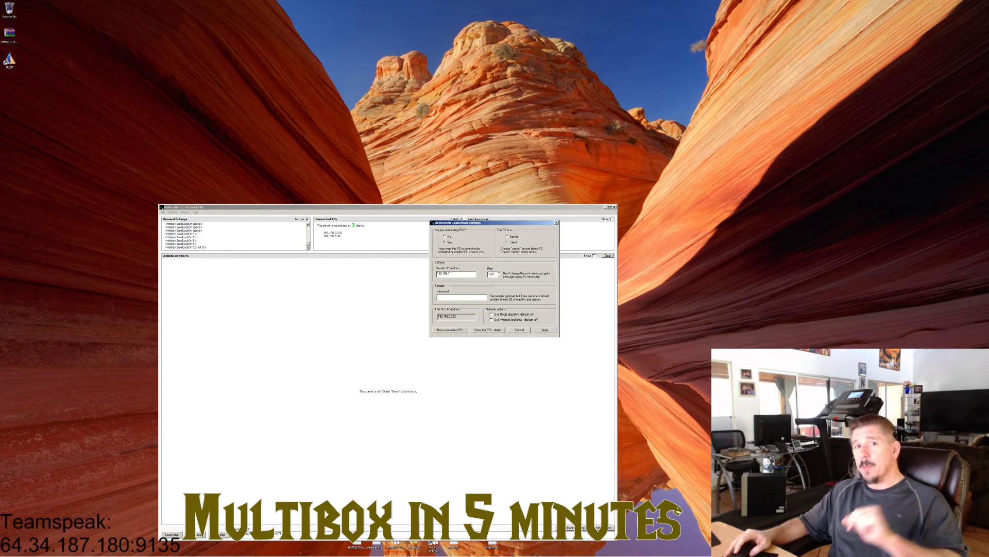
double_click(497, 274)
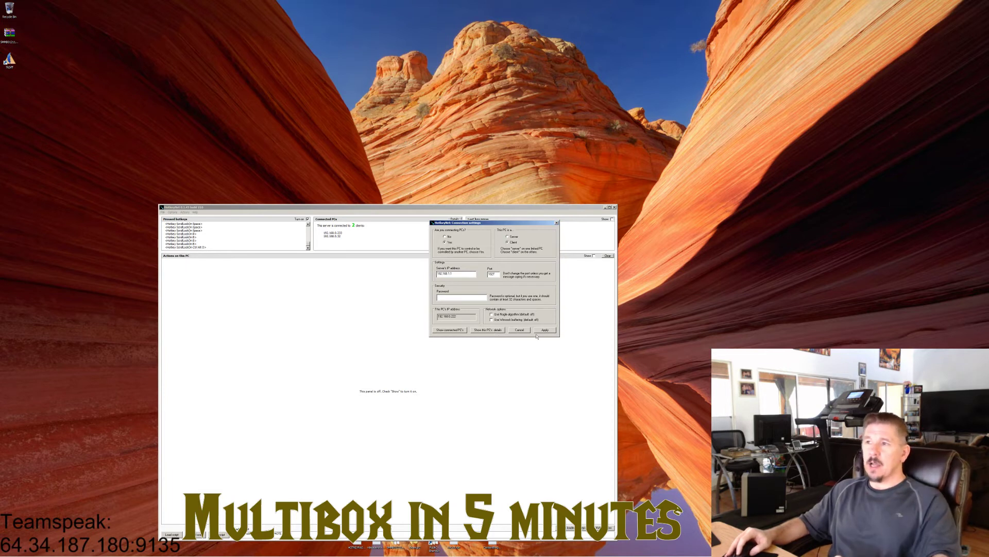
left_click(521, 330)
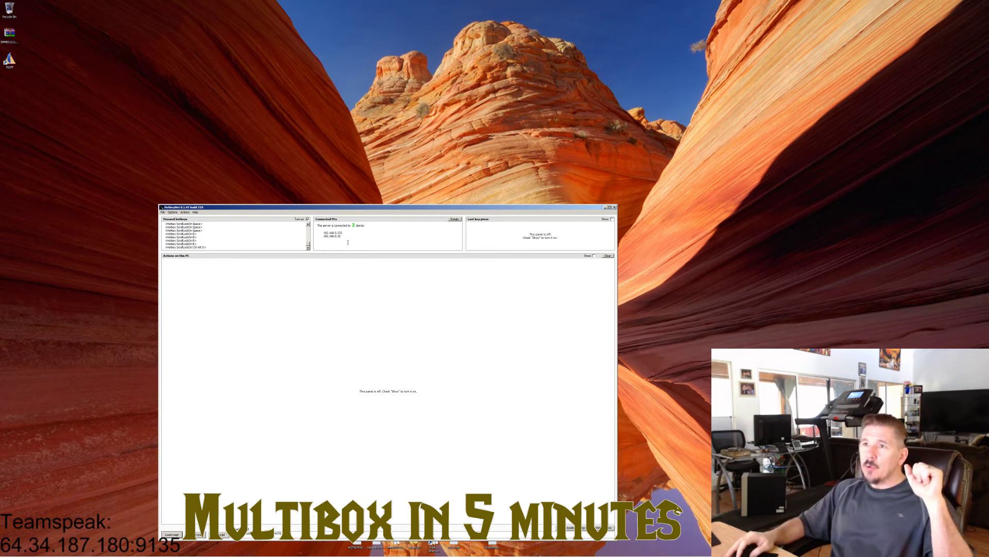
left_click_drag(345, 236, 315, 225)
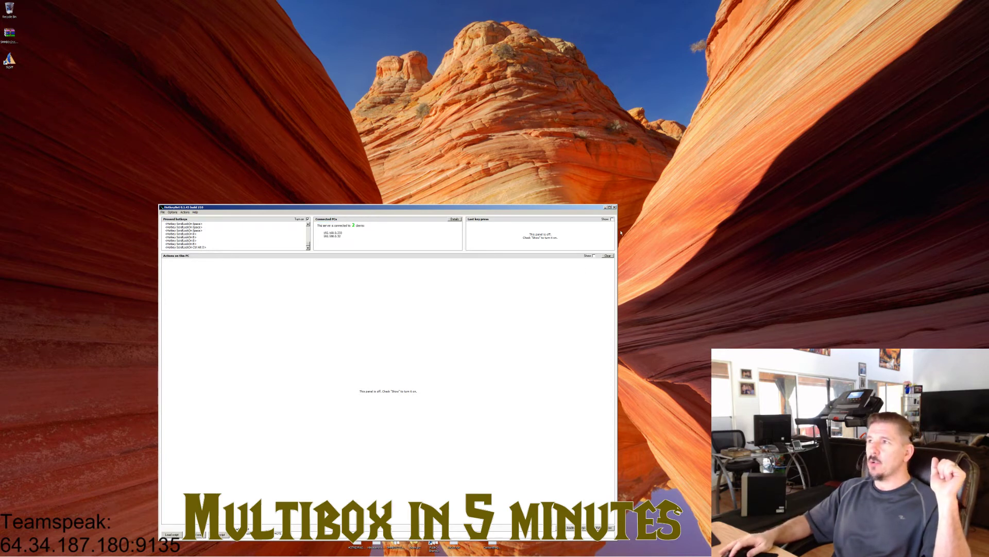
Minimize HotkeyNet, restore the GVIM script, and highlight the Alt Ctrl L launch hotkey
left_click(606, 207)
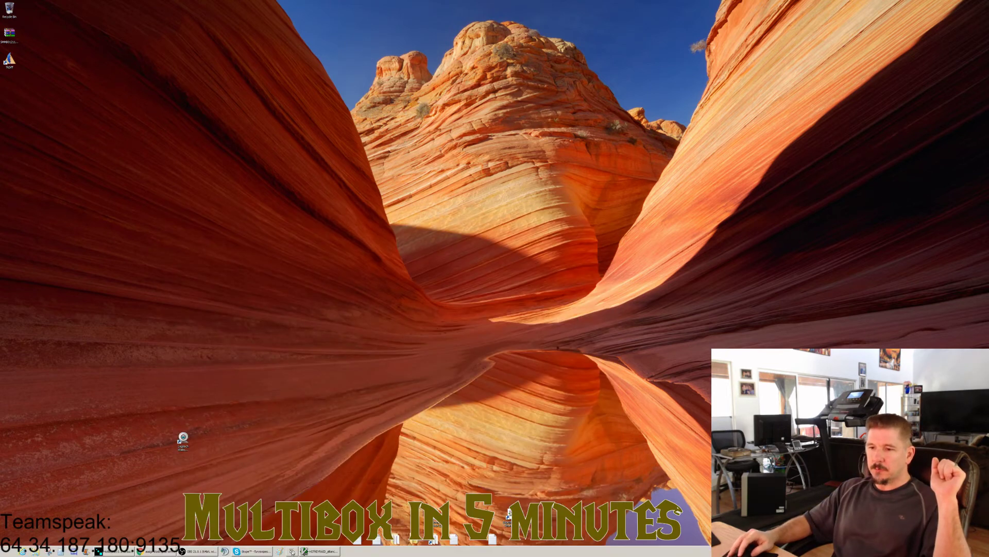
left_click(320, 551)
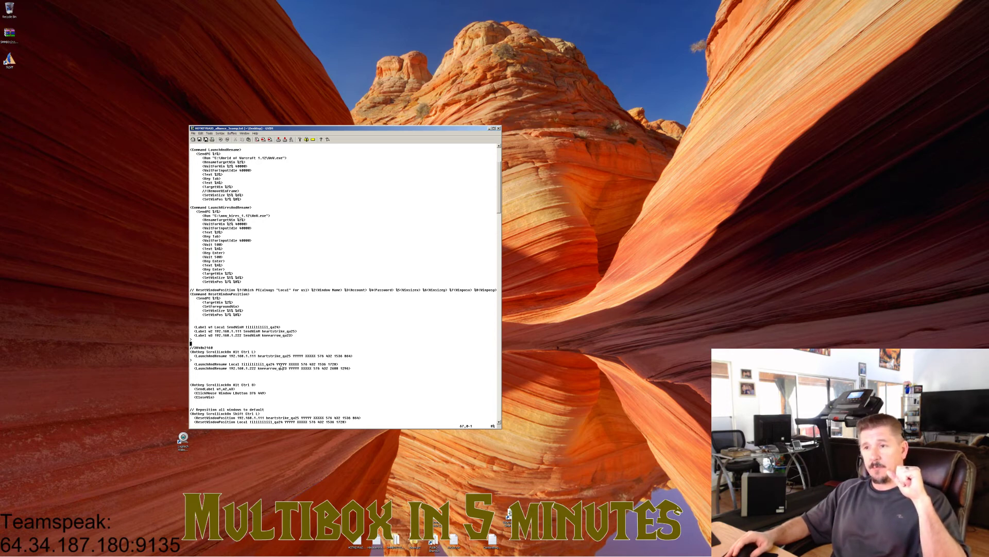
scroll(251, 396, "down", 1)
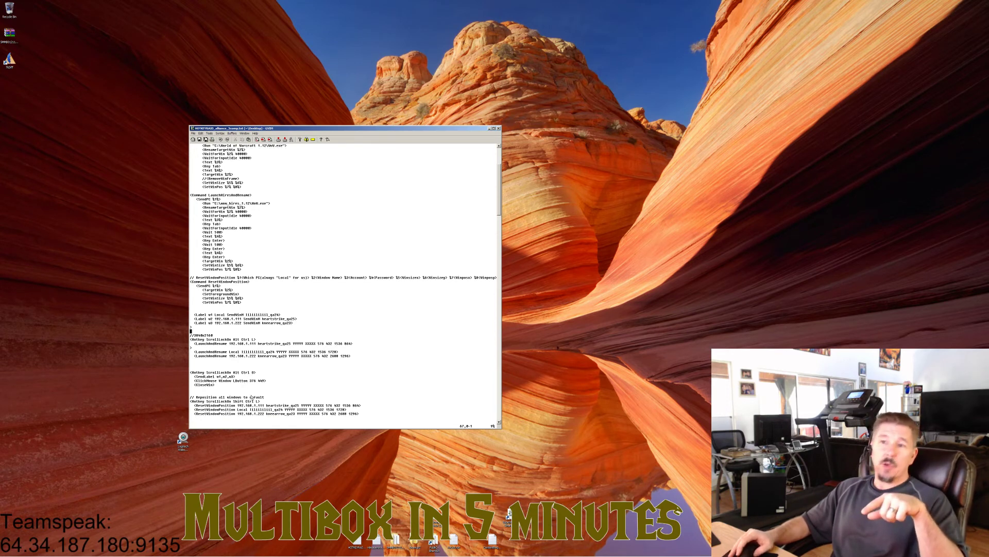
left_click_drag(261, 401, 235, 401)
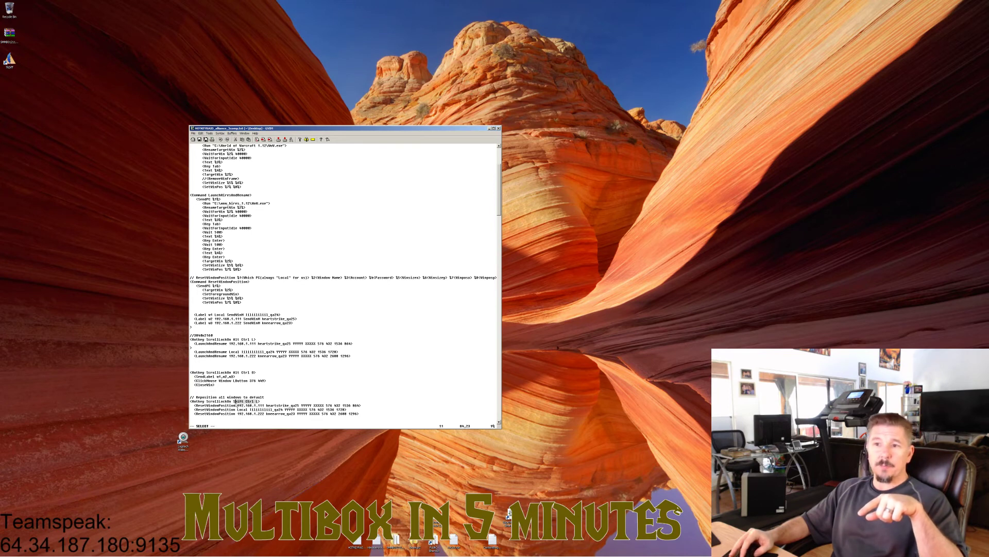
left_click(256, 339)
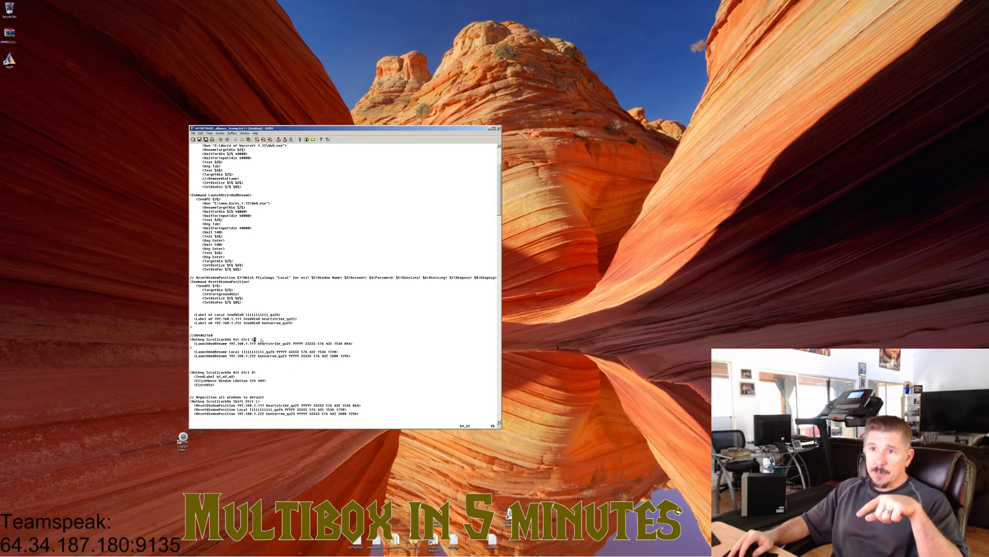
left_click_drag(256, 340, 235, 340)
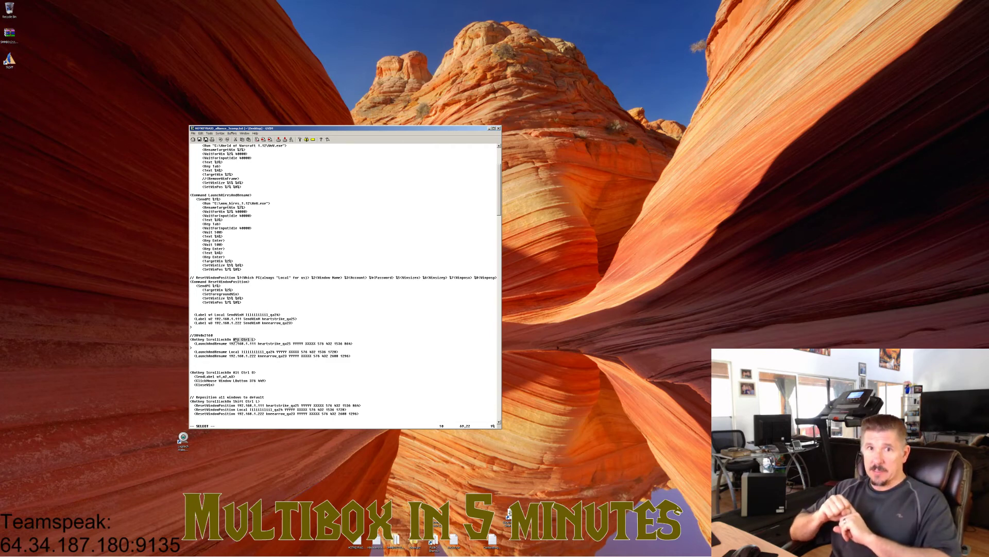
Scroll to the script's top and highlight the WoW.exe game path on the Run line
scroll(231, 263, "up", 3)
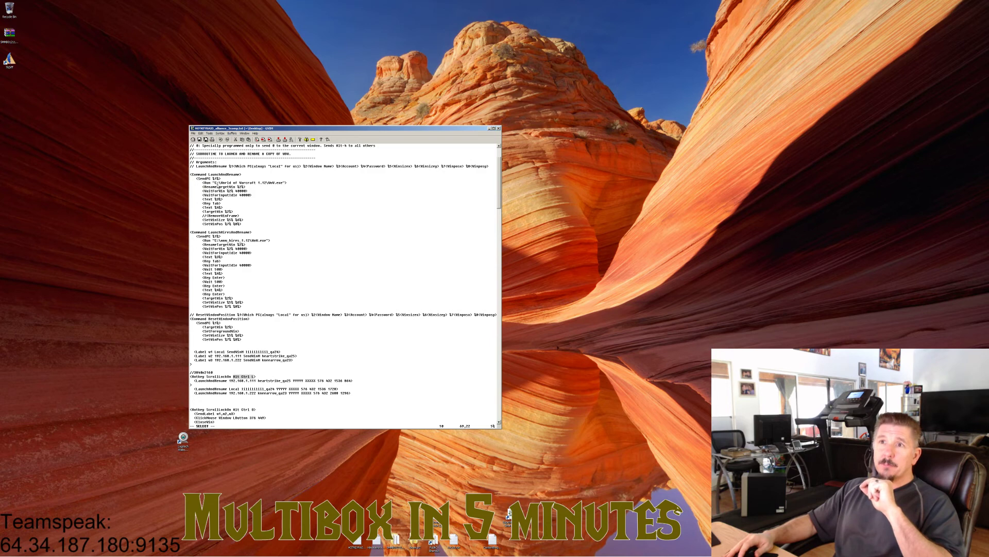
left_click_drag(214, 183, 284, 184)
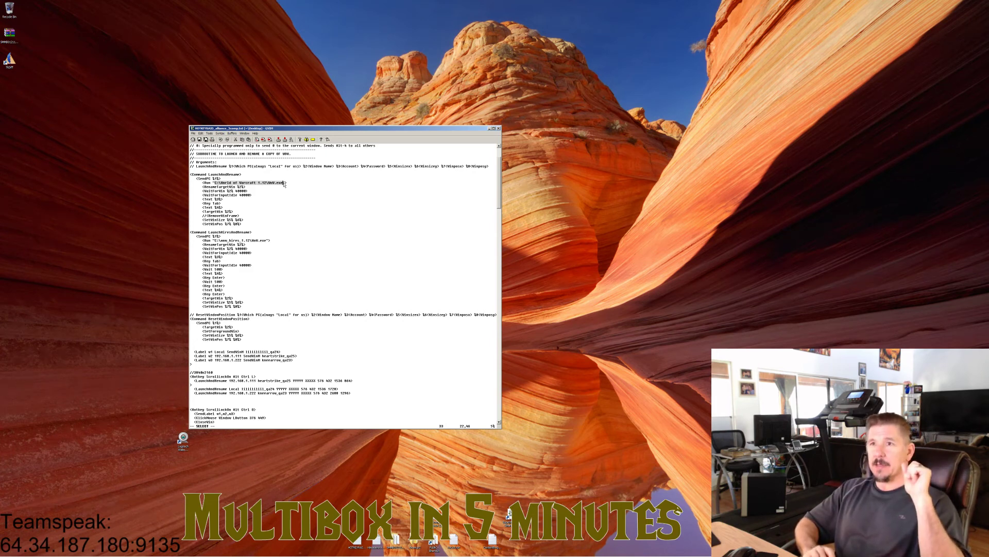
Minimize the GVIM script window to leave only the desktop
left_click(490, 129)
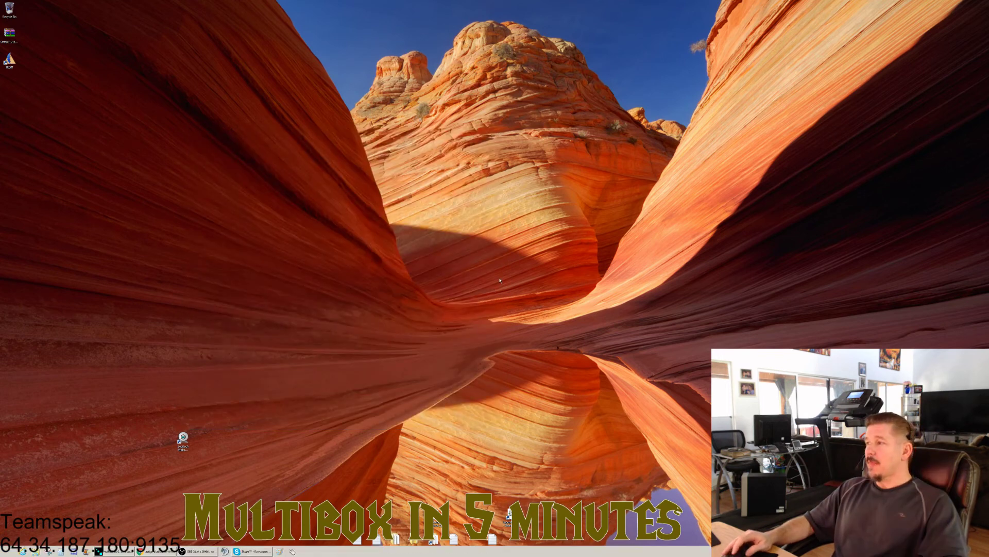